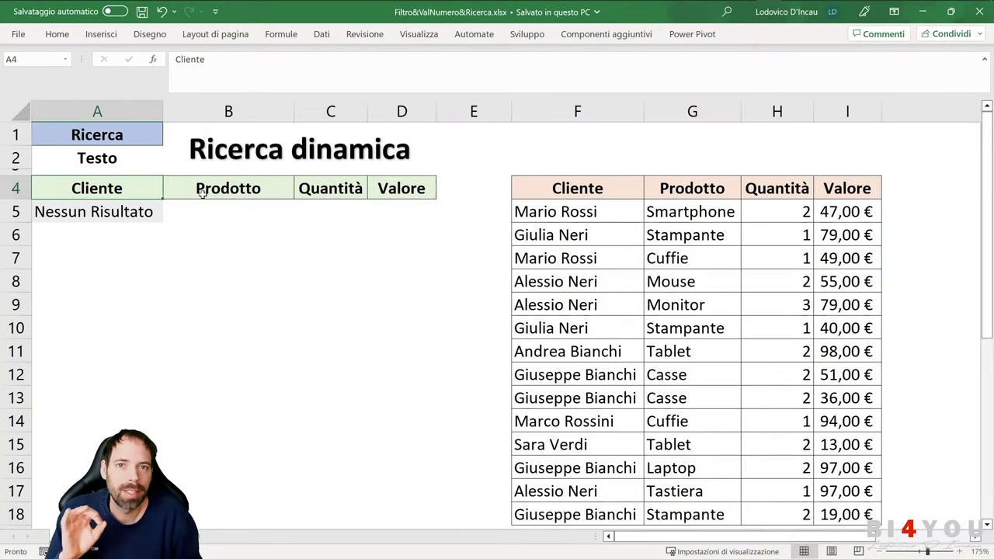
- Enter ri as the search term in cell A2 after reviewing the sales table F4:I18
{"action": "left_click_drag", "start_coordinate": [582, 196], "coordinate": [839, 511]}
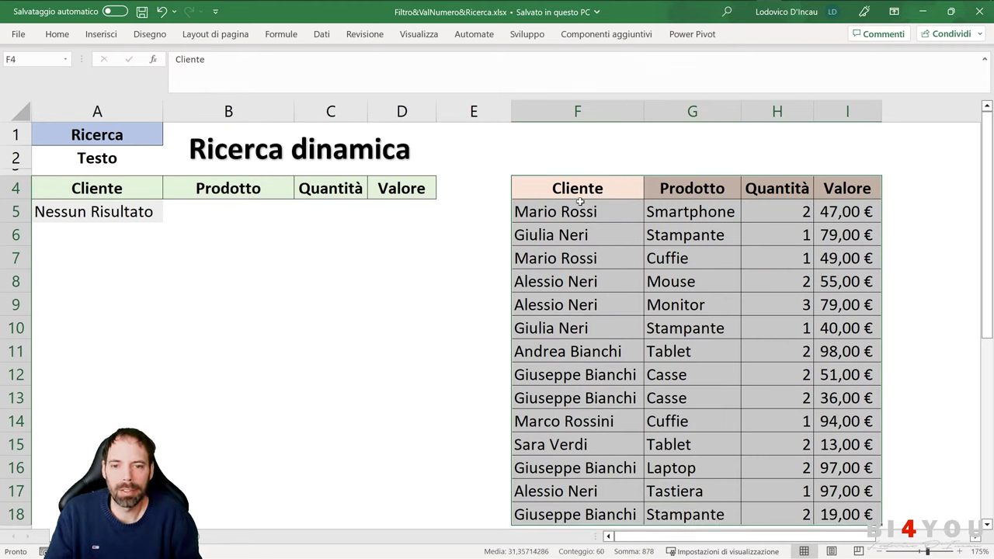
{"action": "left_click", "coordinate": [109, 159]}
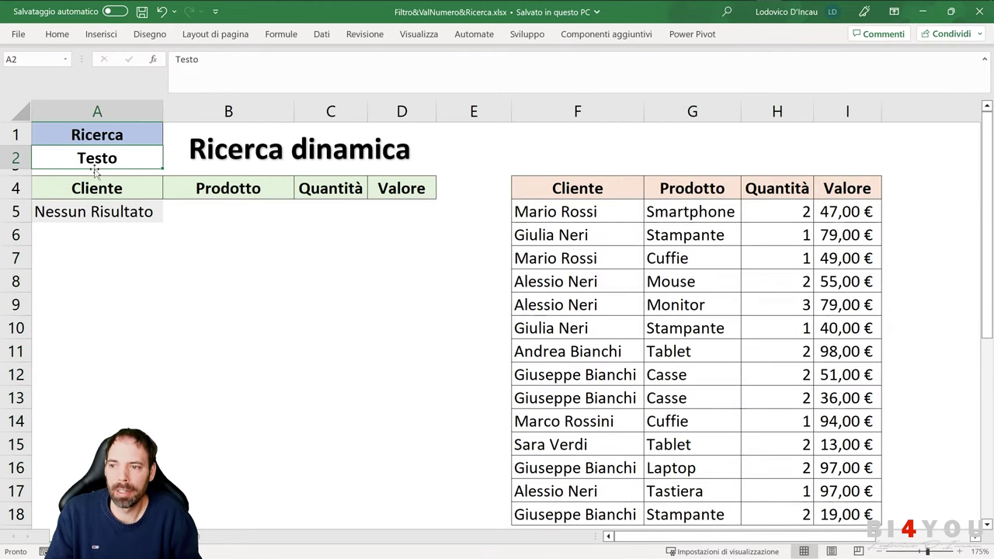
{"action": "type", "text": "ri"}
{"action": "key", "text": "ctrl+Return"}
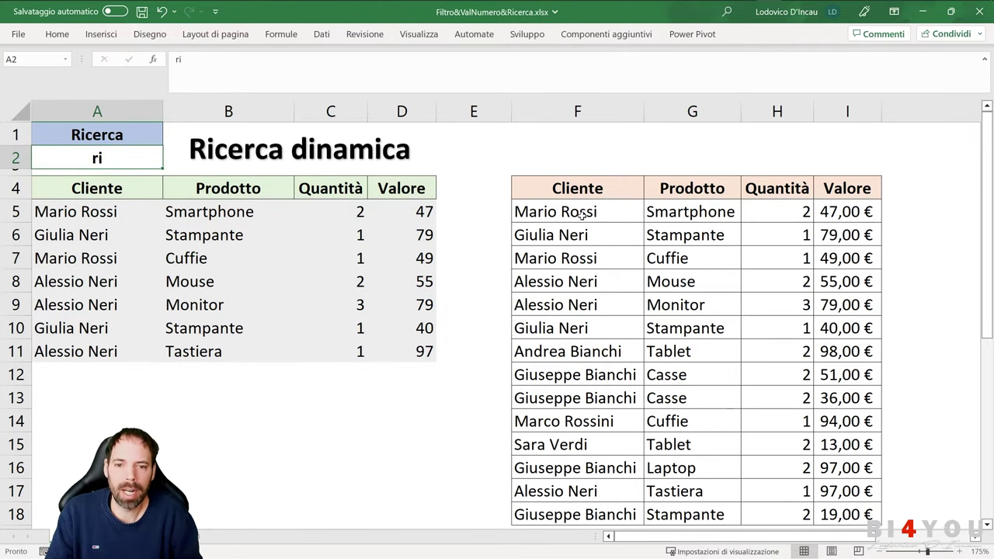
- Select the sales rows F5:I18 and the customer names in column F to compare the matches
{"action": "left_click_drag", "start_coordinate": [581, 216], "coordinate": [847, 511]}
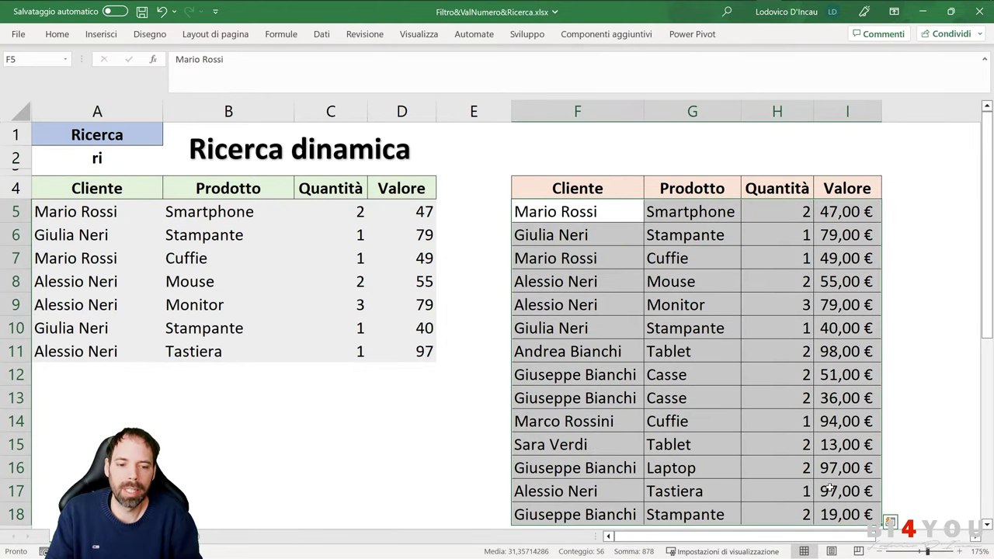
{"action": "left_click_drag", "start_coordinate": [564, 211], "coordinate": [579, 469]}
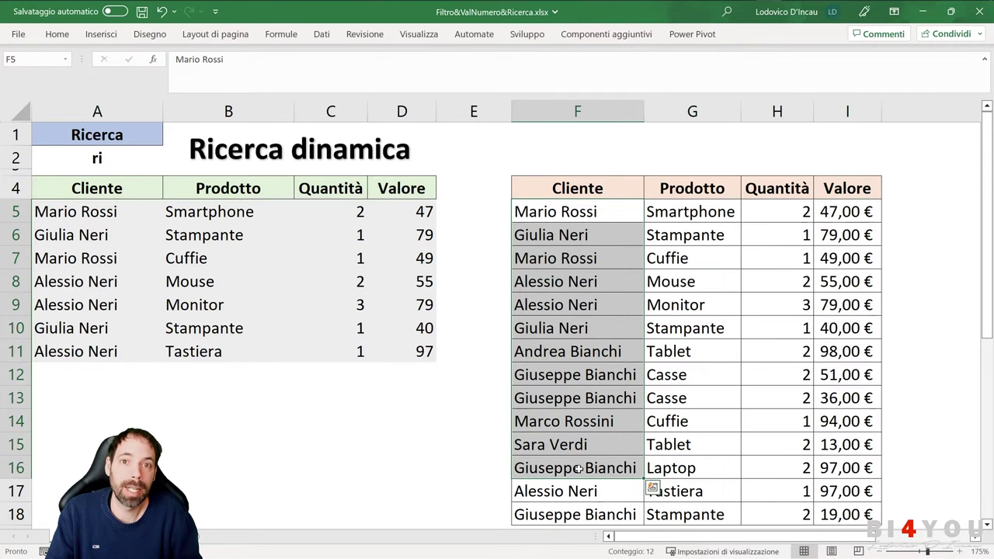
{"action": "left_click", "coordinate": [88, 157]}
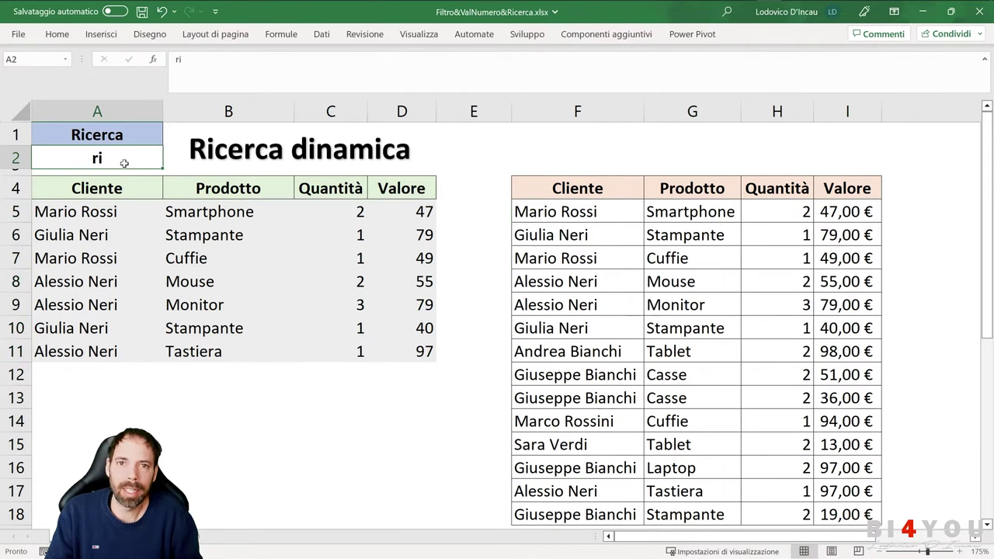
- Enter Ro as the search term and select A5 to show the FILTRO formula
{"action": "type", "text": "Ro"}
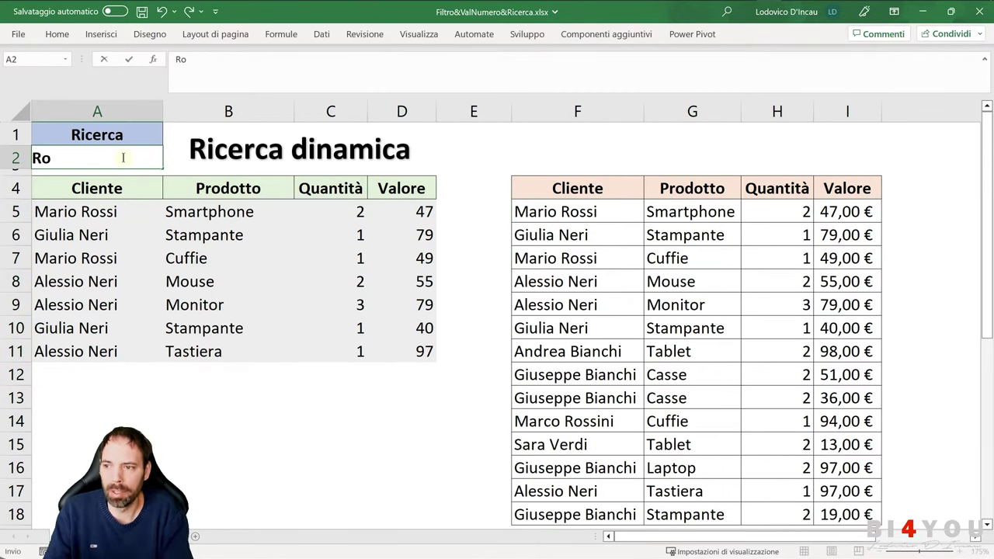
{"action": "key", "text": "Return"}
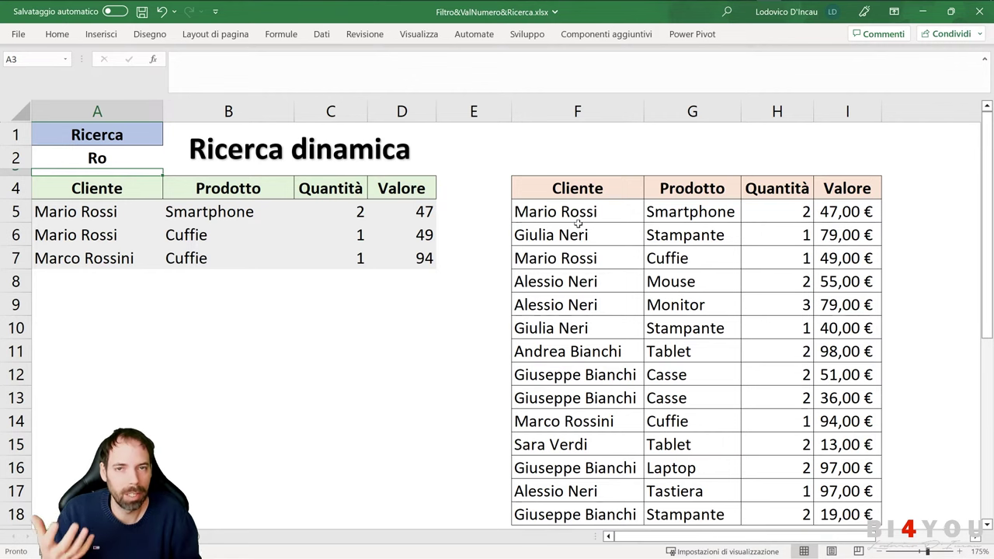
{"action": "left_click", "coordinate": [93, 211]}
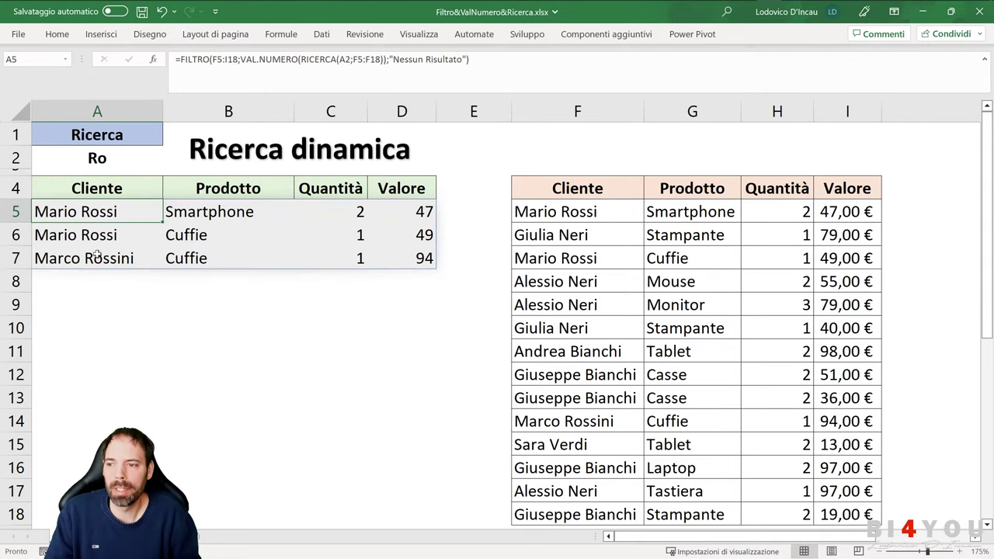
- Step through the spilled Prodotto, Quantità and Valore results across the first two rows
{"action": "left_click", "coordinate": [221, 214]}
{"action": "left_click", "coordinate": [307, 214]}
{"action": "left_click", "coordinate": [409, 216]}
{"action": "left_click", "coordinate": [387, 238]}
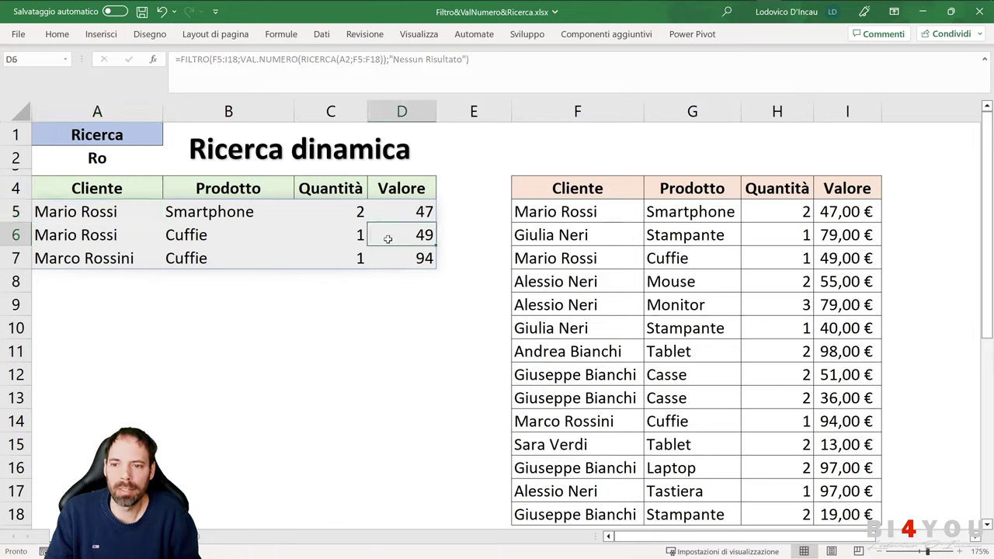
{"action": "left_click", "coordinate": [322, 237]}
{"action": "left_click", "coordinate": [221, 237]}
{"action": "left_click", "coordinate": [123, 235]}
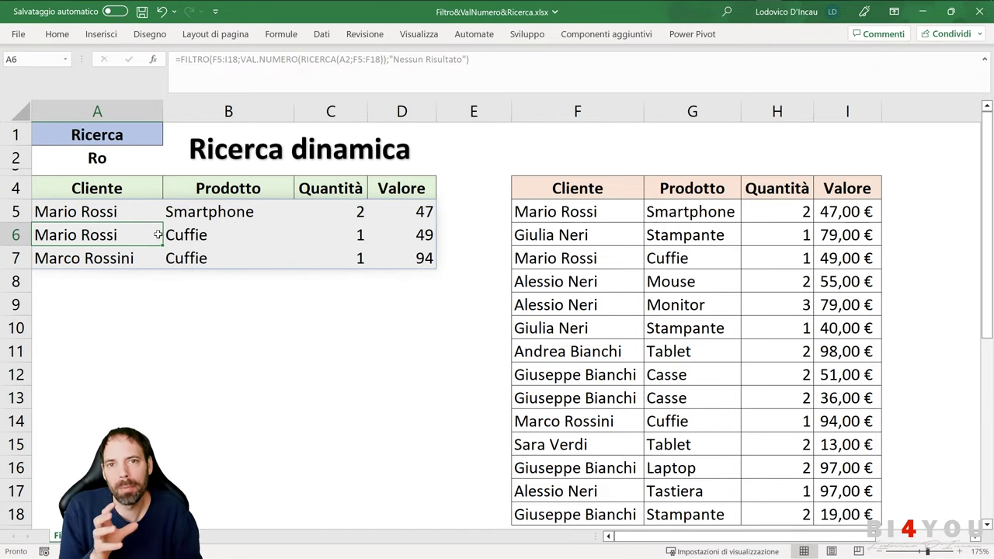
- Return to A5, then select empty cells below the three spilled results
{"action": "left_click", "coordinate": [124, 216]}
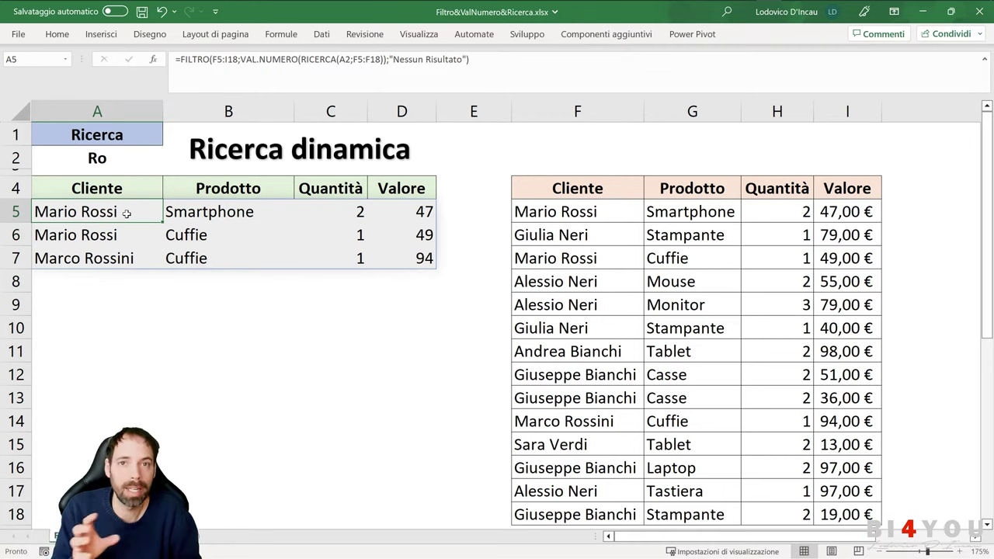
{"action": "left_click", "coordinate": [109, 292]}
{"action": "left_click", "coordinate": [101, 319]}
{"action": "left_click", "coordinate": [108, 358]}
{"action": "left_click", "coordinate": [300, 346]}
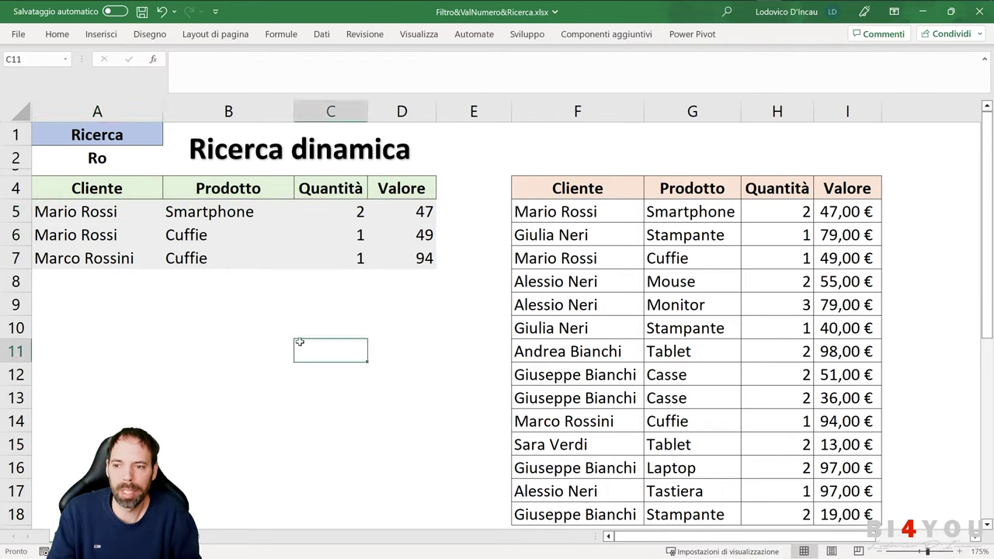
{"action": "left_click", "coordinate": [192, 315]}
- Enter ri in A2 again as the search term
{"action": "left_click", "coordinate": [105, 321]}
{"action": "left_click", "coordinate": [108, 163]}
{"action": "type", "text": "r"}
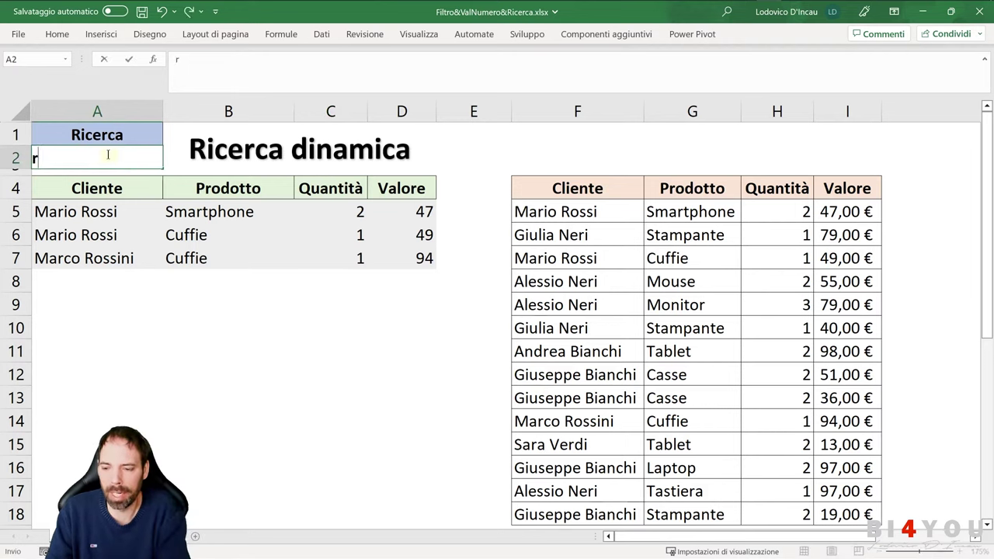
{"action": "type", "text": "i"}
{"action": "key", "text": "Return"}
- Check the seven returned rows, then open A5's FILTRO formula for editing
{"action": "left_click", "coordinate": [218, 286]}
{"action": "left_click", "coordinate": [212, 323]}
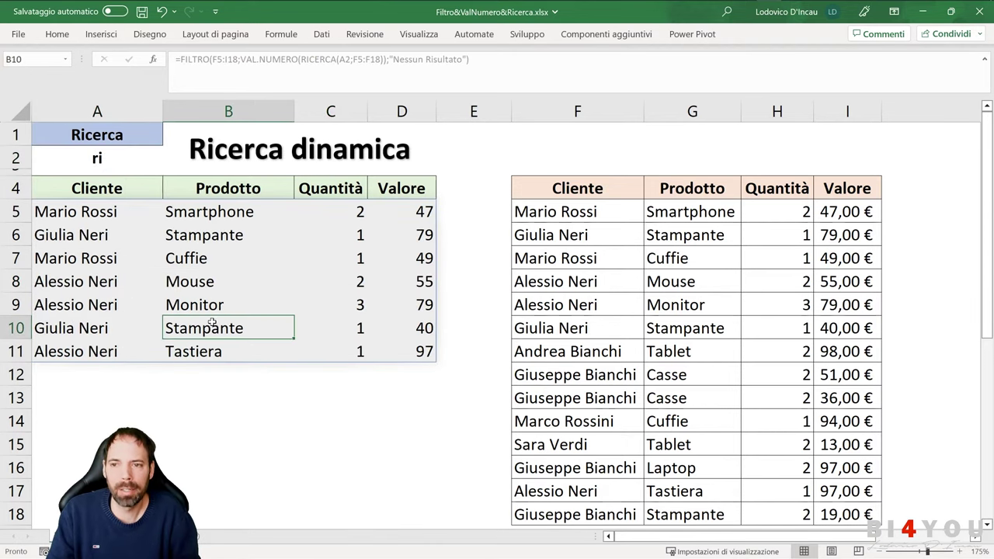
{"action": "left_click", "coordinate": [209, 346]}
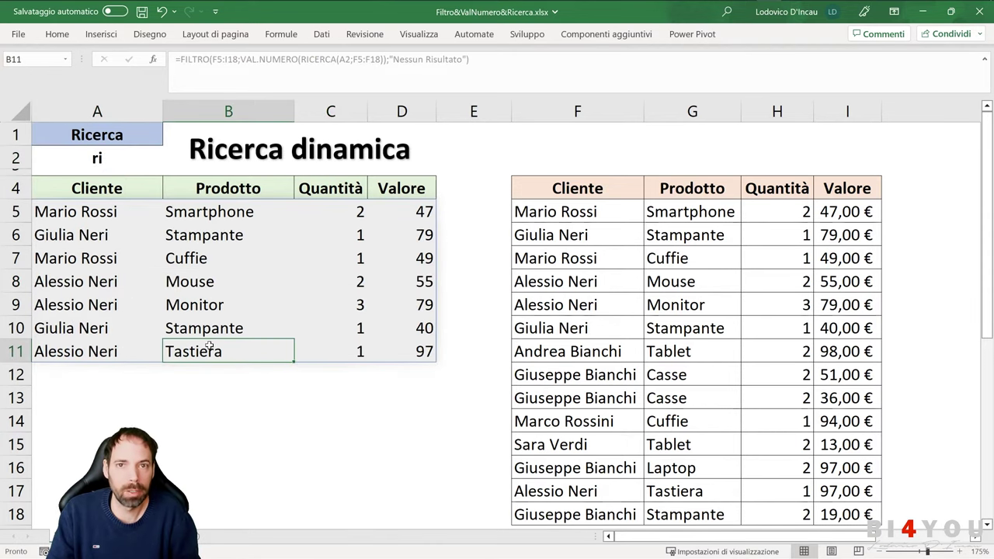
{"action": "left_click", "coordinate": [94, 213]}
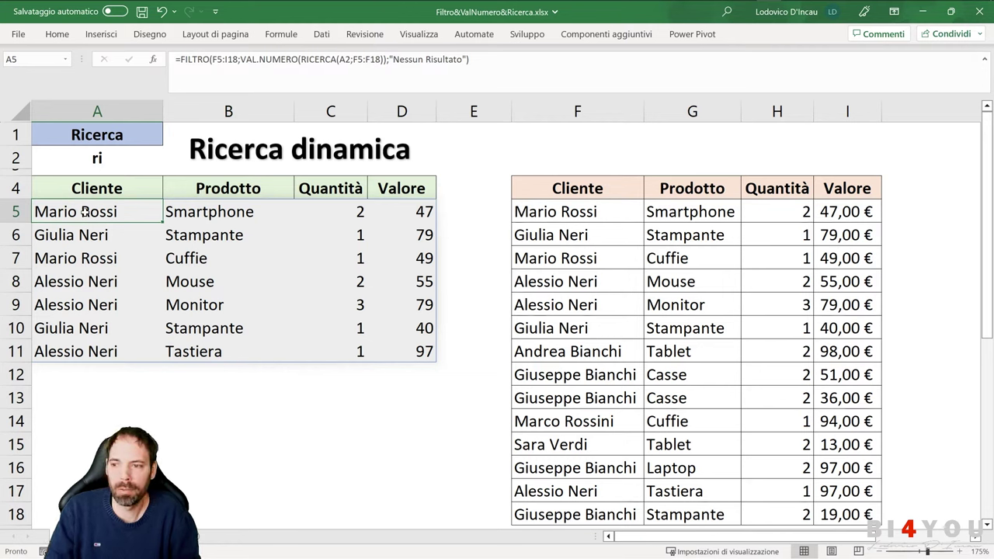
{"action": "double_click", "coordinate": [84, 212]}
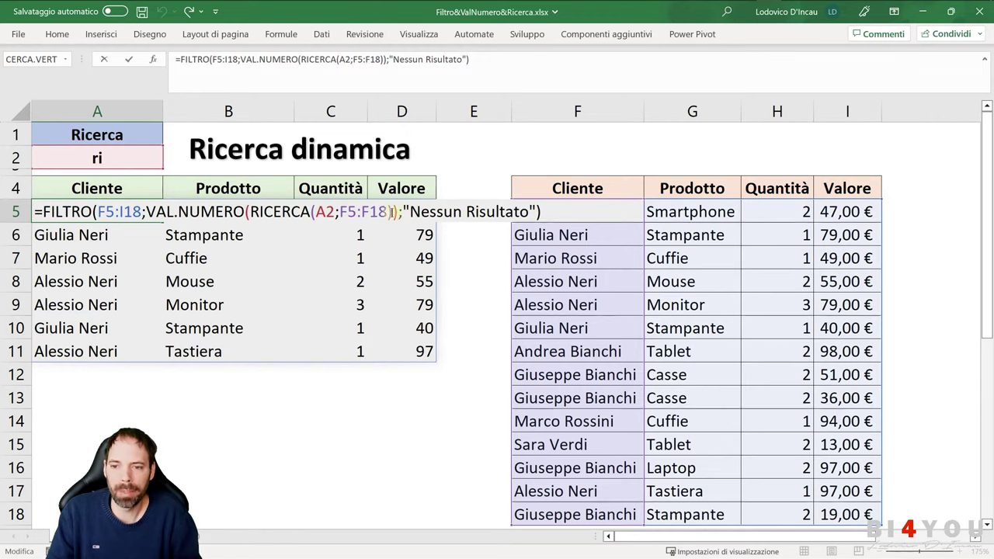
- Highlight the inner RICERCA part, cancel with Esc, and re-enter editing with F2
{"action": "left_click_drag", "start_coordinate": [395, 211], "coordinate": [269, 212]}
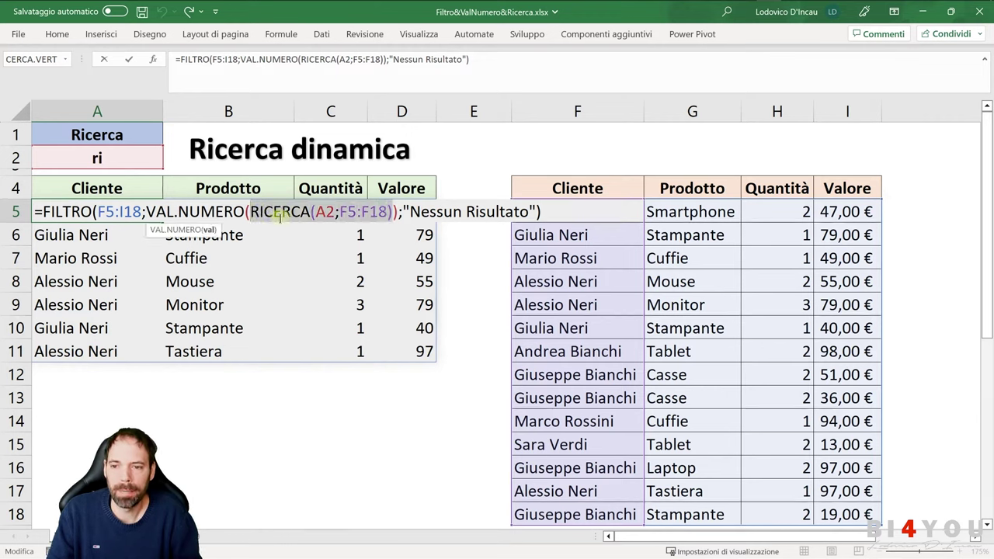
{"action": "key", "text": "Escape"}
{"action": "key", "text": "F2"}
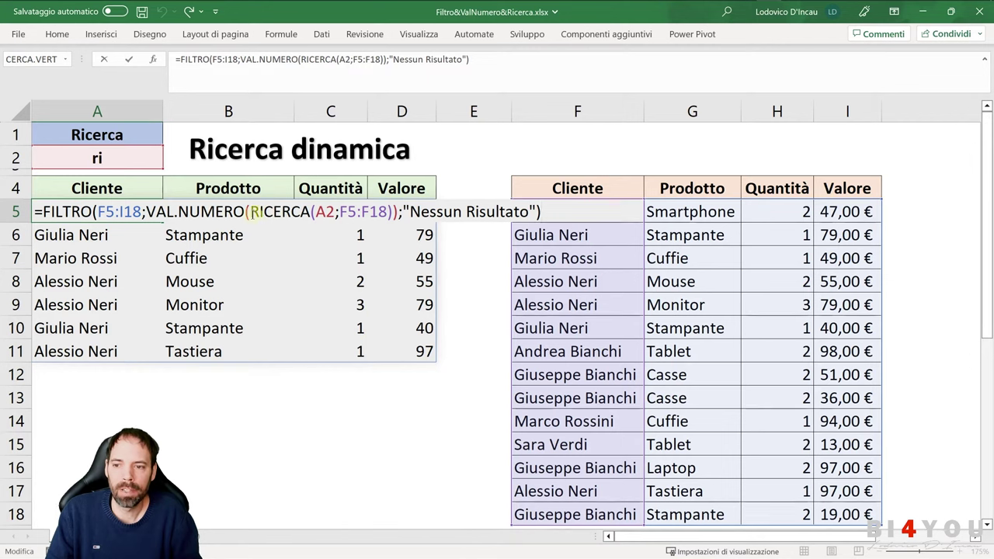
- Highlight the RICERCA name, the F5:F18 argument, and the whole RICERCA(A2;F5:F18) expression
{"action": "left_click_drag", "start_coordinate": [250, 211], "coordinate": [335, 212]}
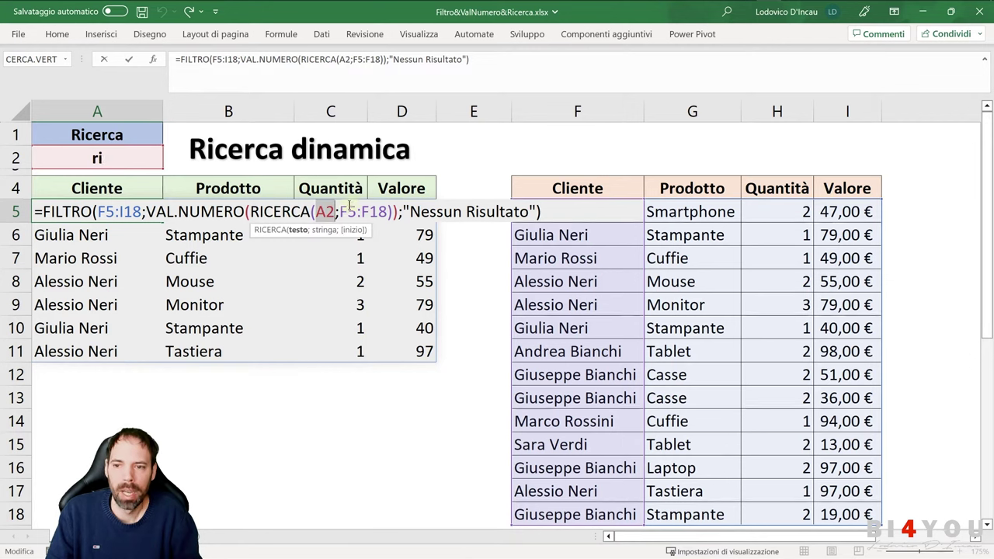
{"action": "left_click_drag", "start_coordinate": [340, 212], "coordinate": [389, 211]}
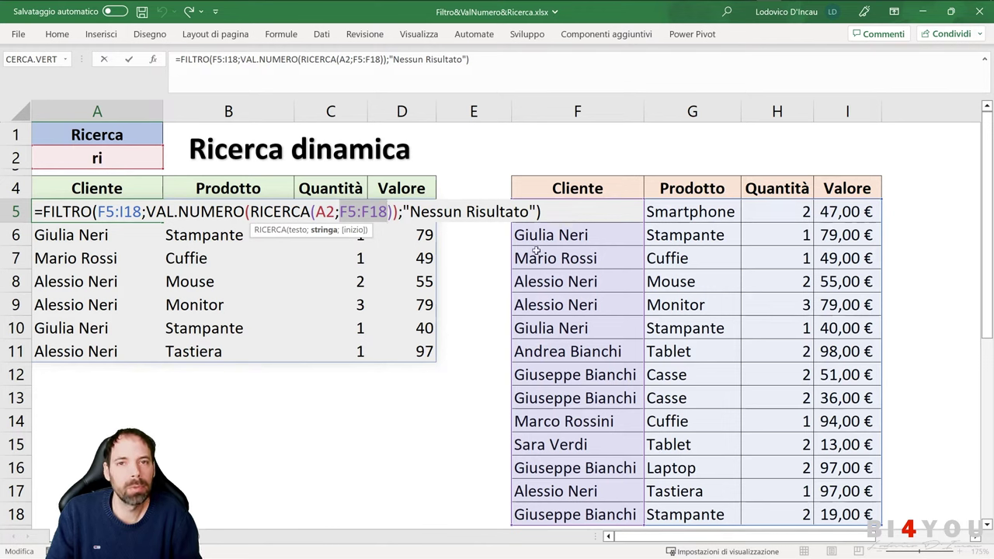
{"action": "left_click", "coordinate": [253, 212]}
{"action": "left_click_drag", "start_coordinate": [252, 212], "coordinate": [395, 211]}
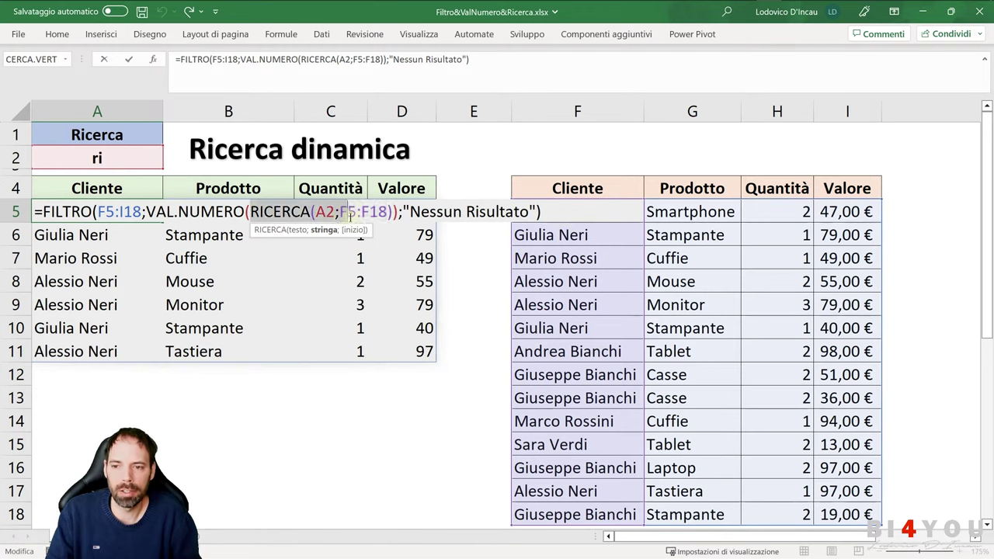
{"action": "key", "text": "Escape"}
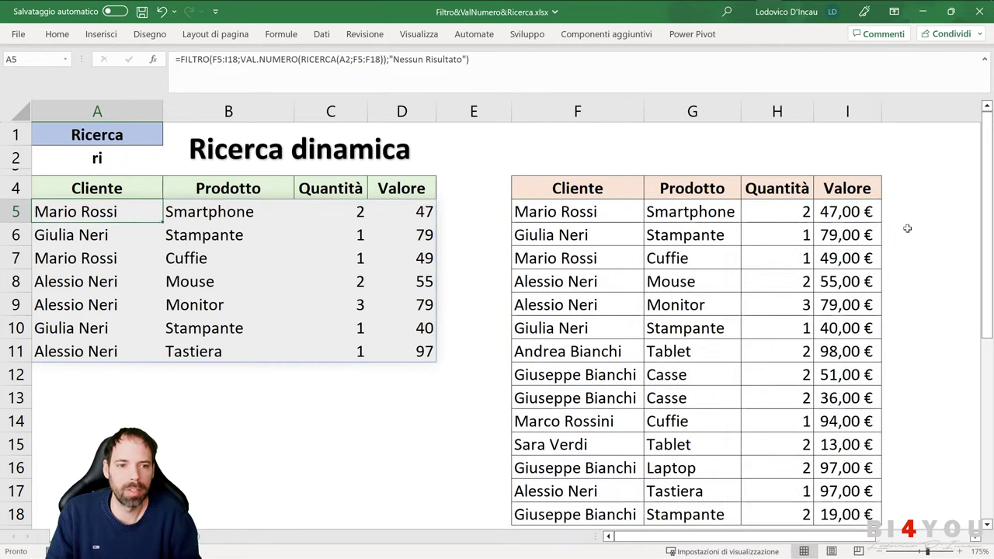
{"action": "left_click", "coordinate": [905, 211]}
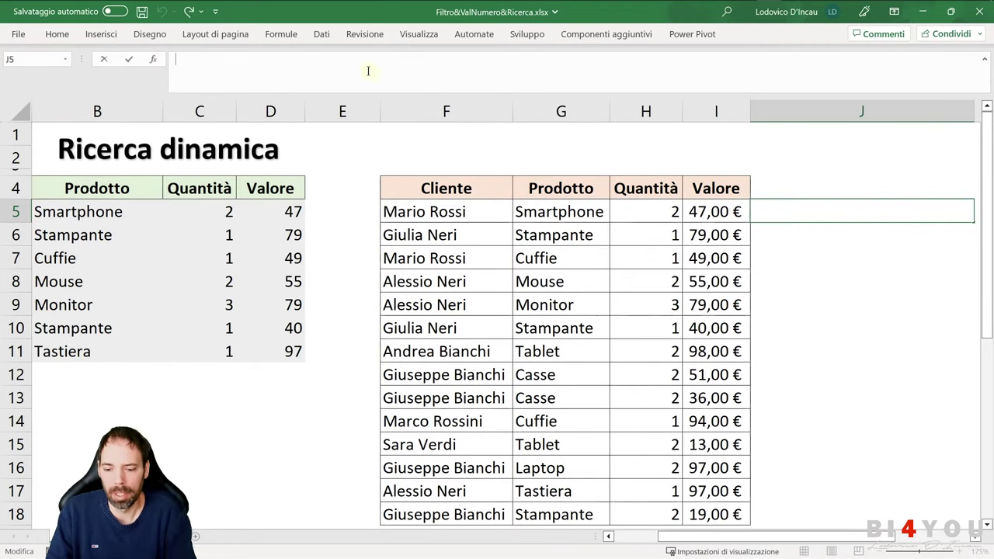
{"action": "type", "text": "="}
{"action": "type", "text": "RICERCA(A2;F5:F18)"}
{"action": "key", "text": "Return"}
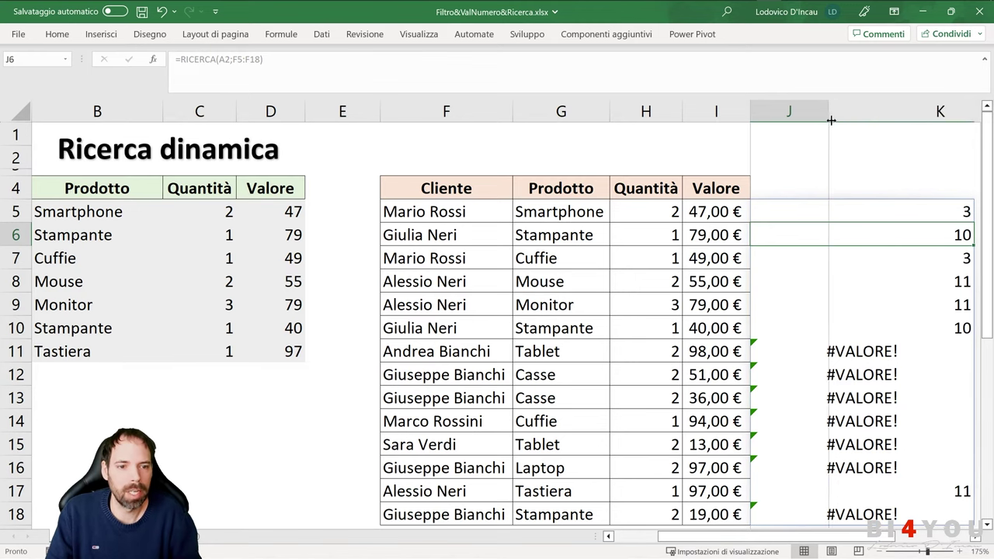
{"action": "left_click_drag", "start_coordinate": [976, 115], "coordinate": [828, 114]}
{"action": "scroll", "coordinate": [747, 542], "scroll_direction": "left", "scroll_amount": 1}
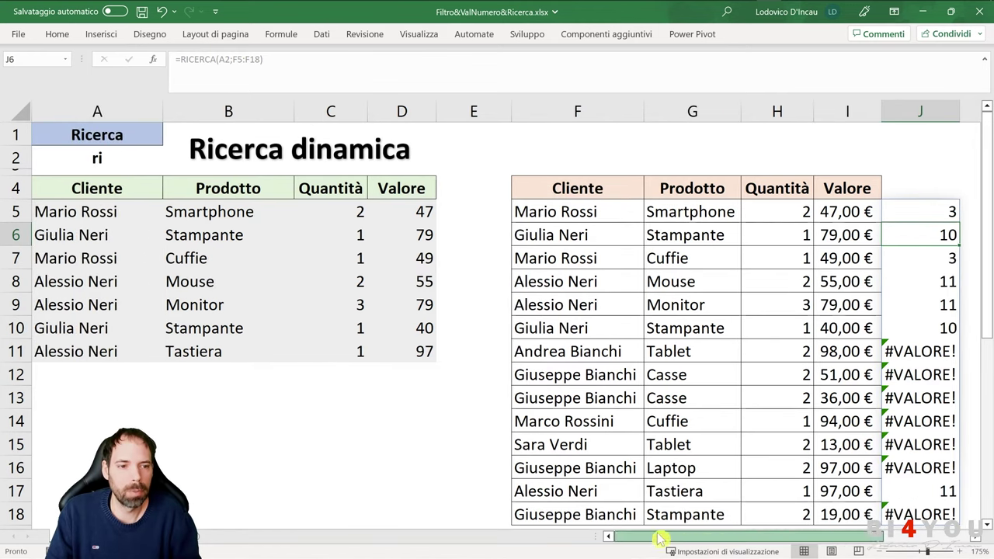
{"action": "left_click", "coordinate": [936, 218]}
{"action": "left_click", "coordinate": [936, 235]}
{"action": "left_click", "coordinate": [934, 258]}
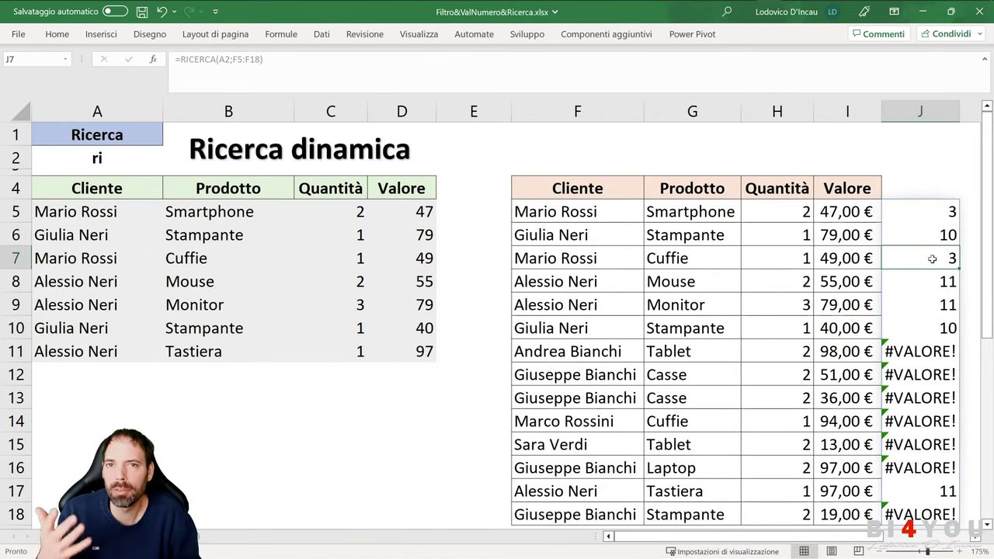
{"action": "left_click", "coordinate": [931, 216]}
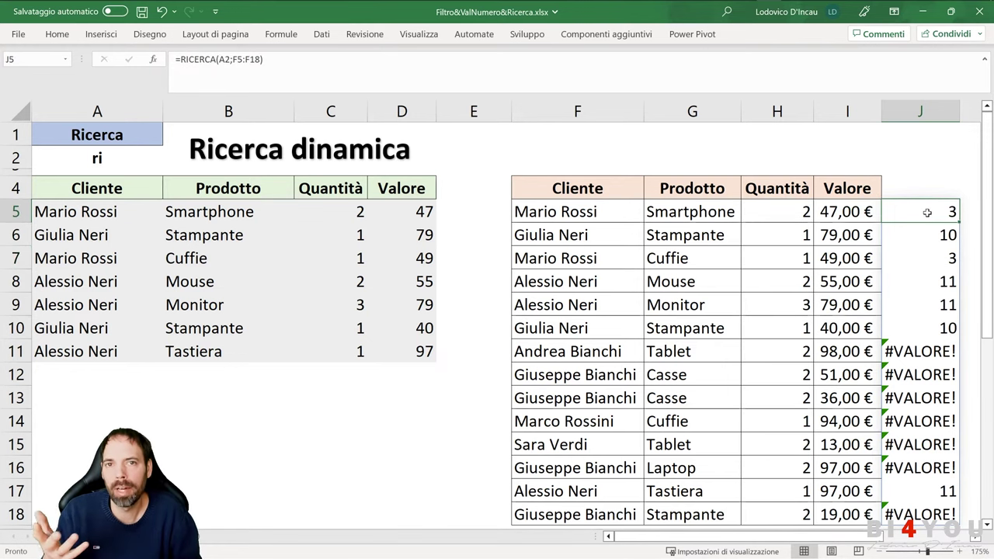
{"action": "left_click", "coordinate": [57, 156]}
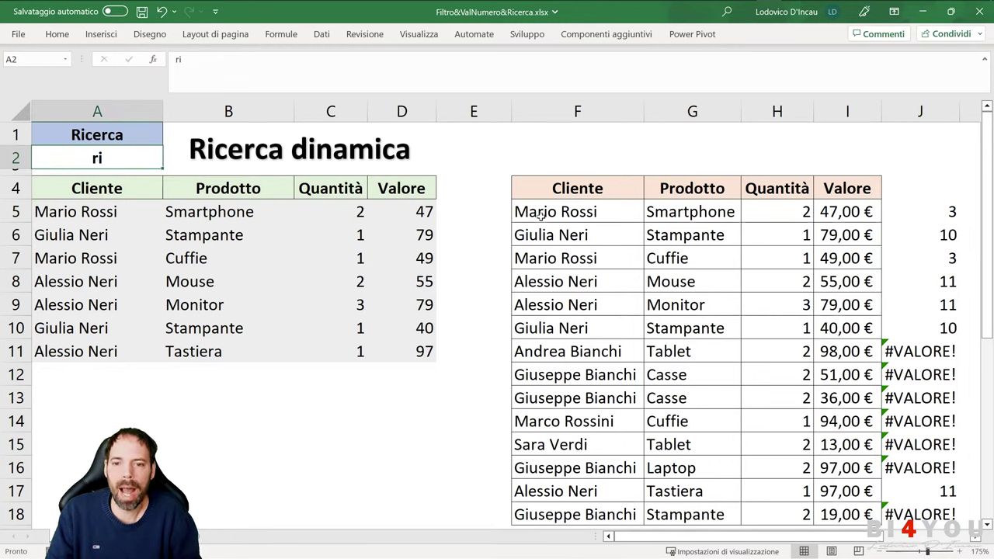
{"action": "left_click", "coordinate": [959, 236]}
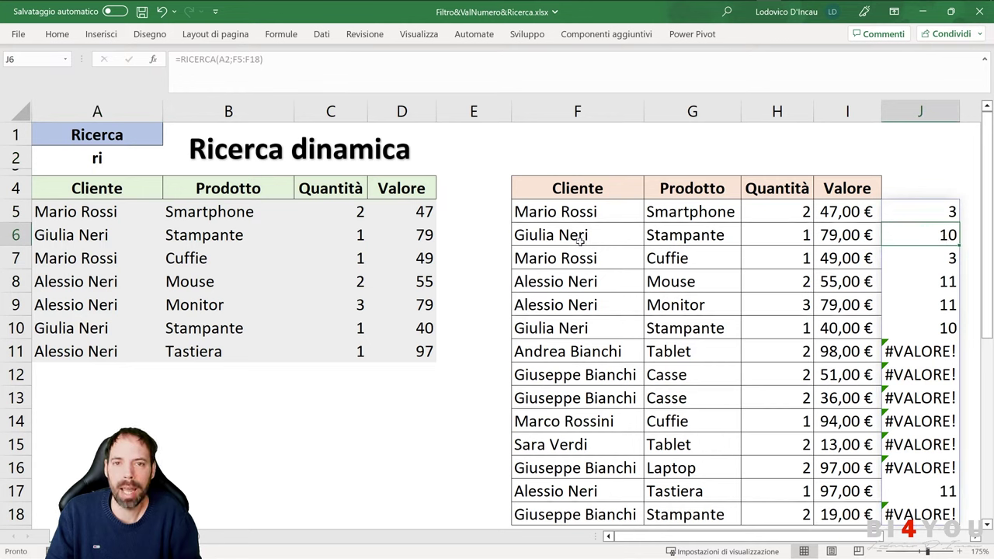
{"action": "left_click_drag", "start_coordinate": [949, 211], "coordinate": [924, 378]}
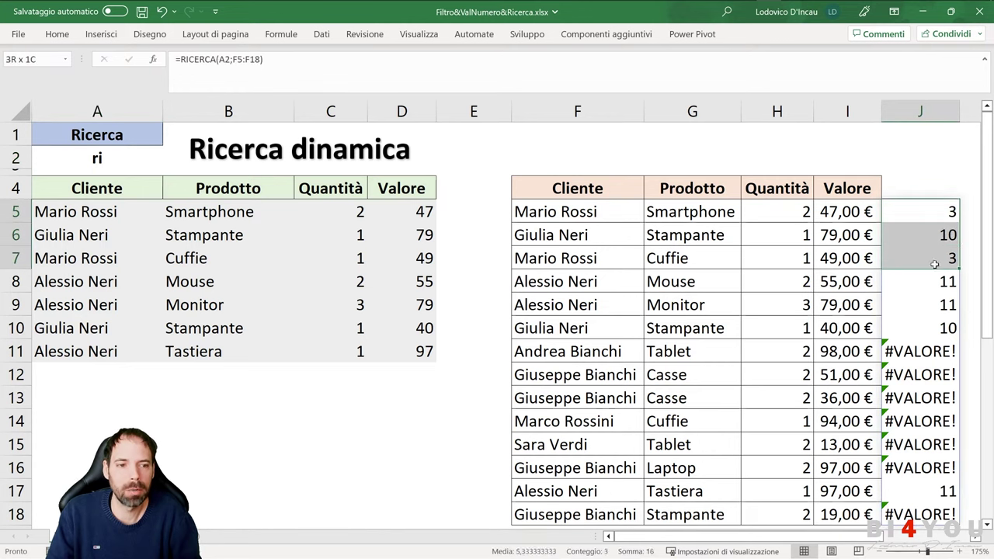
{"action": "left_click", "coordinate": [921, 353]}
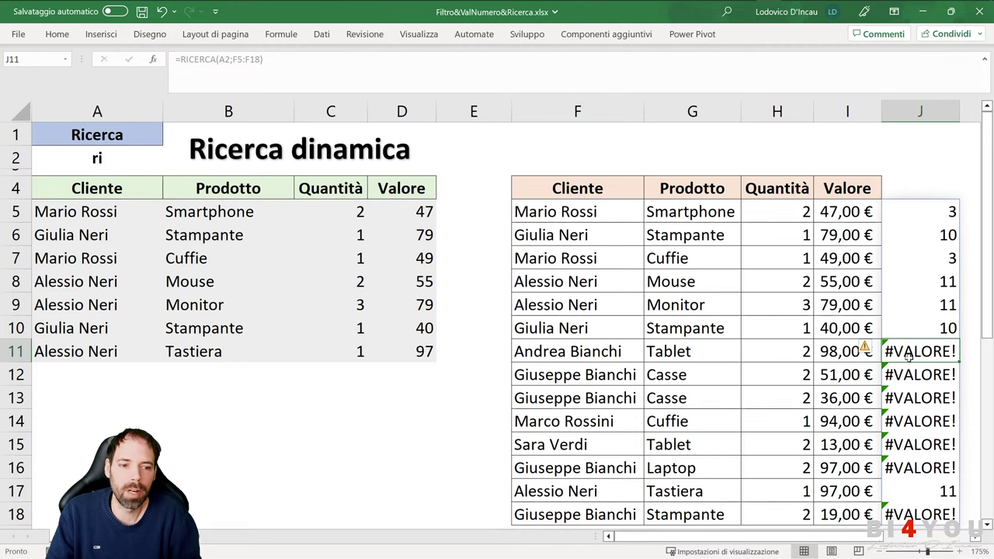
{"action": "left_click", "coordinate": [92, 211]}
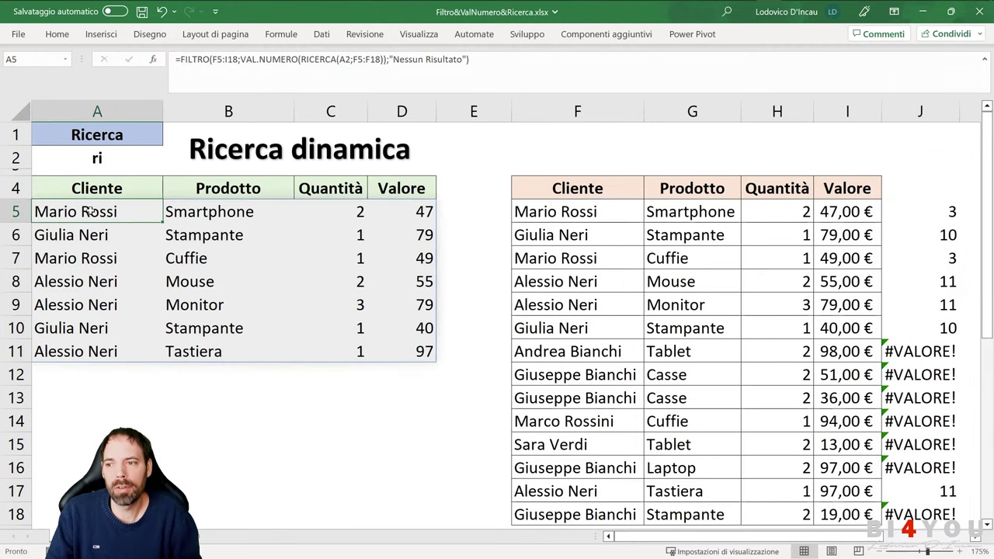
{"action": "double_click", "coordinate": [160, 211]}
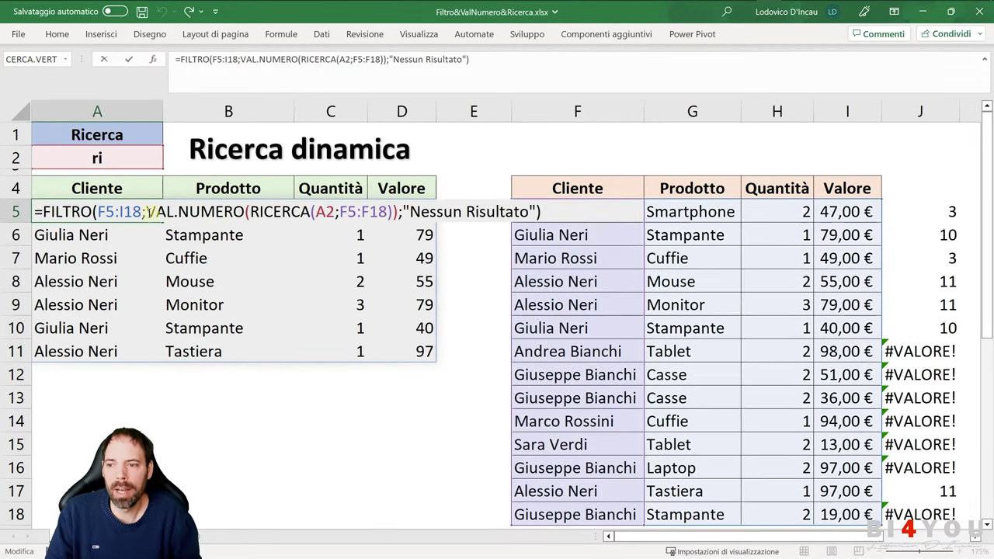
{"action": "mouse_move", "coordinate": [177, 211]}
{"action": "left_mouse_down"}
{"action": "mouse_move", "coordinate": [146, 211]}
{"action": "mouse_move", "coordinate": [244, 211]}
{"action": "left_mouse_up"}
{"action": "key", "text": "ctrl+c"}
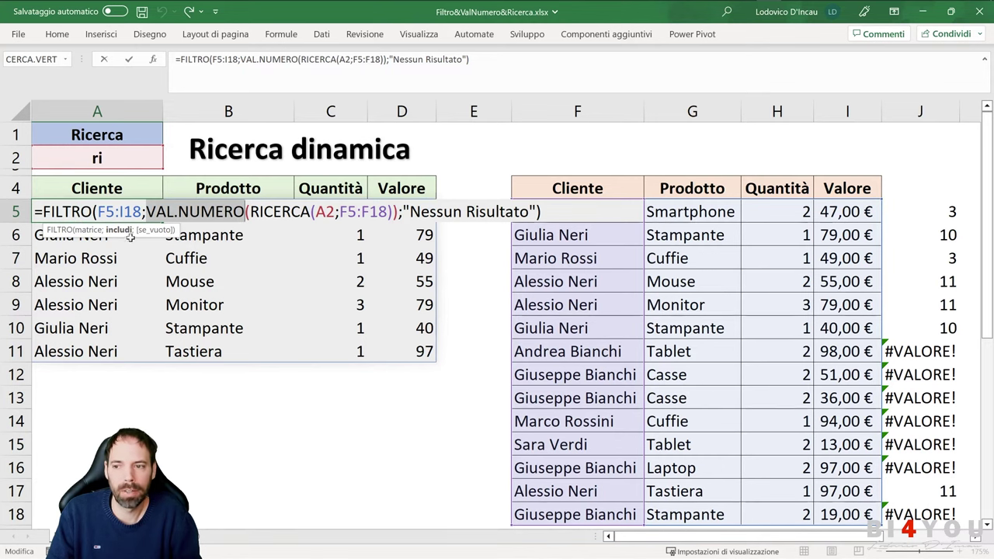
{"action": "left_click_drag", "start_coordinate": [246, 211], "coordinate": [166, 211]}
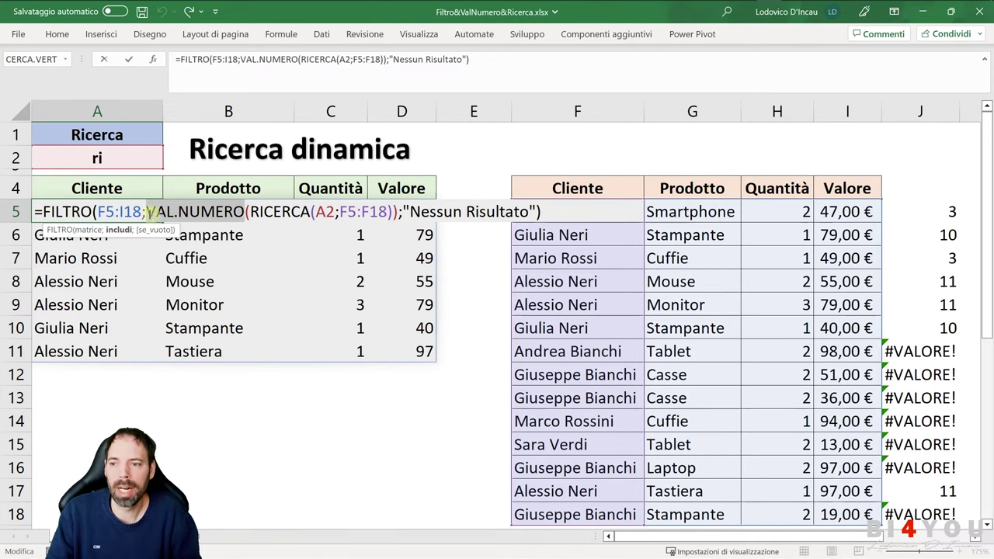
{"action": "key", "text": "Escape"}
{"action": "left_click", "coordinate": [927, 211]}
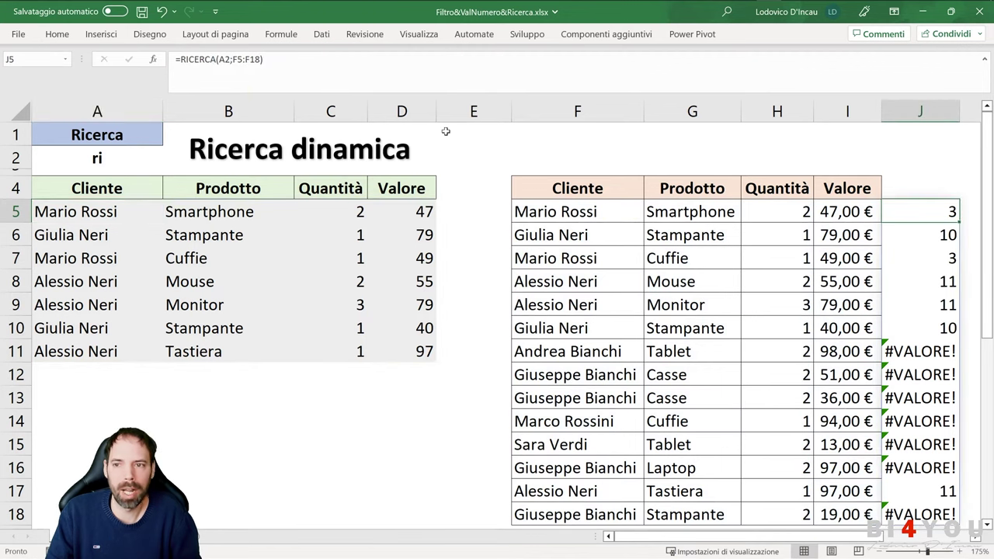
- Wrap J5's formula as =VAL.NUMERO(RICERCA(A2;F5:F18)) and commit it
{"action": "left_click", "coordinate": [178, 59]}
{"action": "key", "text": "ctrl+v"}
{"action": "type", "text": "("}
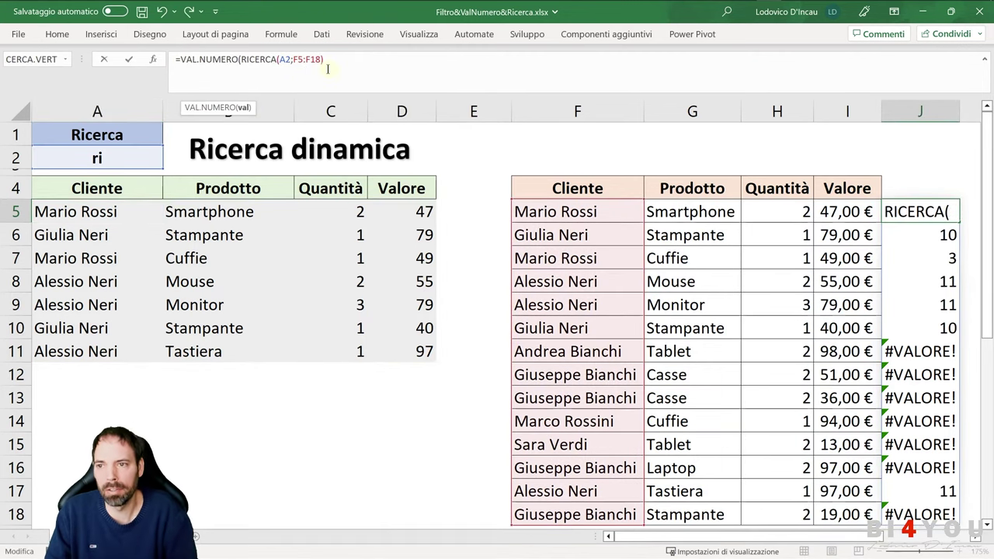
{"action": "left_click", "coordinate": [329, 65]}
{"action": "type", "text": ")"}
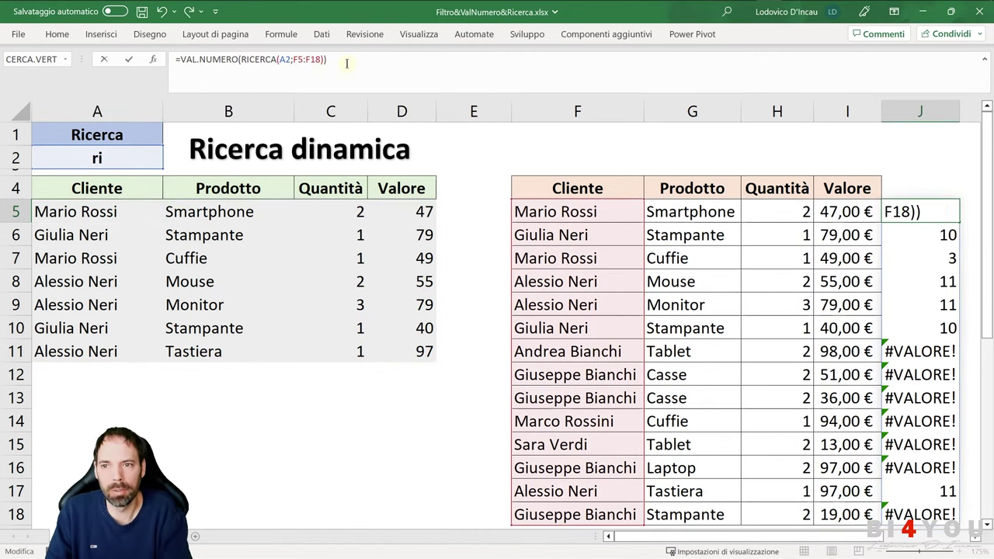
{"action": "key", "text": "Return"}
- Select the VERO results in J5:J10 and J17, then J5
{"action": "left_click_drag", "start_coordinate": [920, 212], "coordinate": [921, 470]}
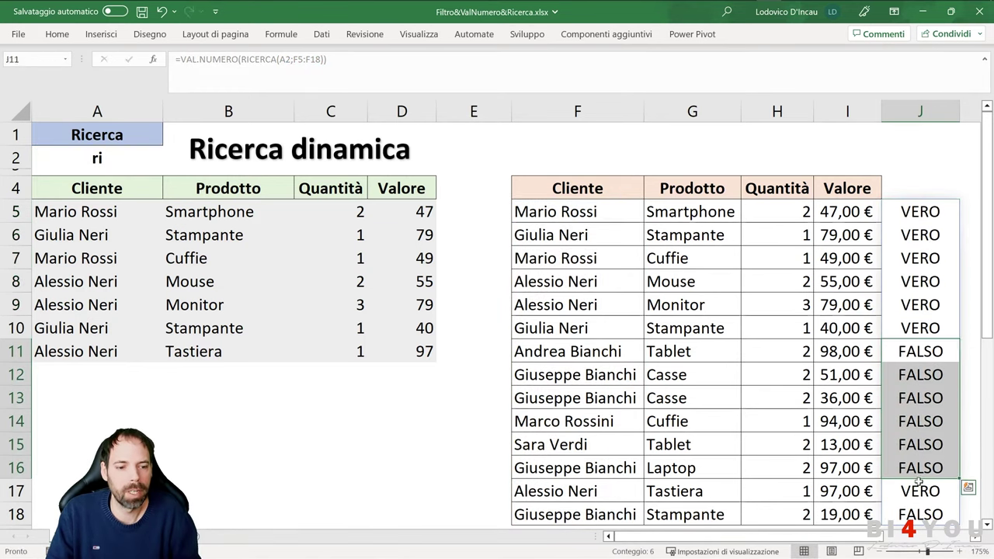
{"action": "left_click", "coordinate": [920, 494]}
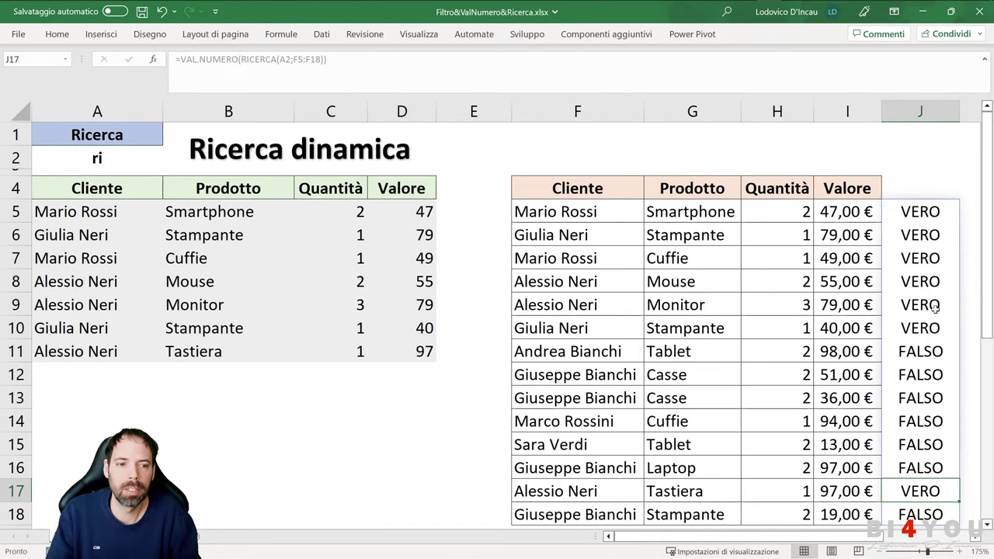
{"action": "left_click", "coordinate": [916, 212]}
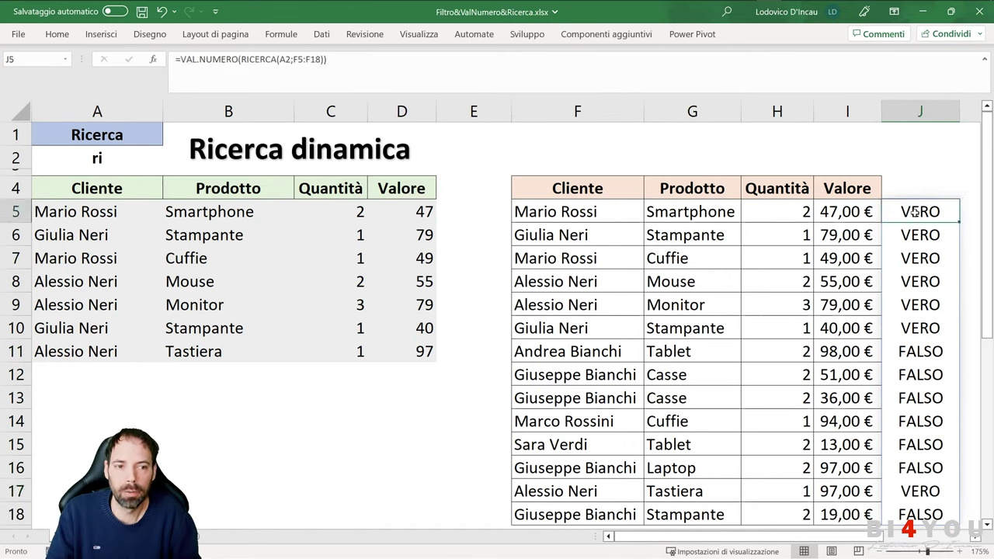
{"action": "left_click", "coordinate": [111, 219]}
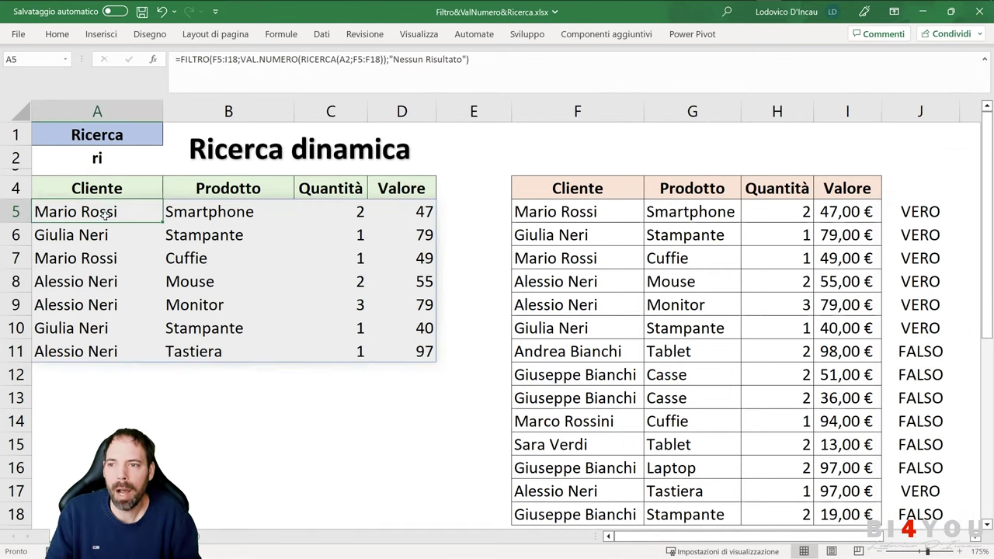
{"action": "double_click", "coordinate": [116, 224]}
{"action": "left_click", "coordinate": [51, 211]}
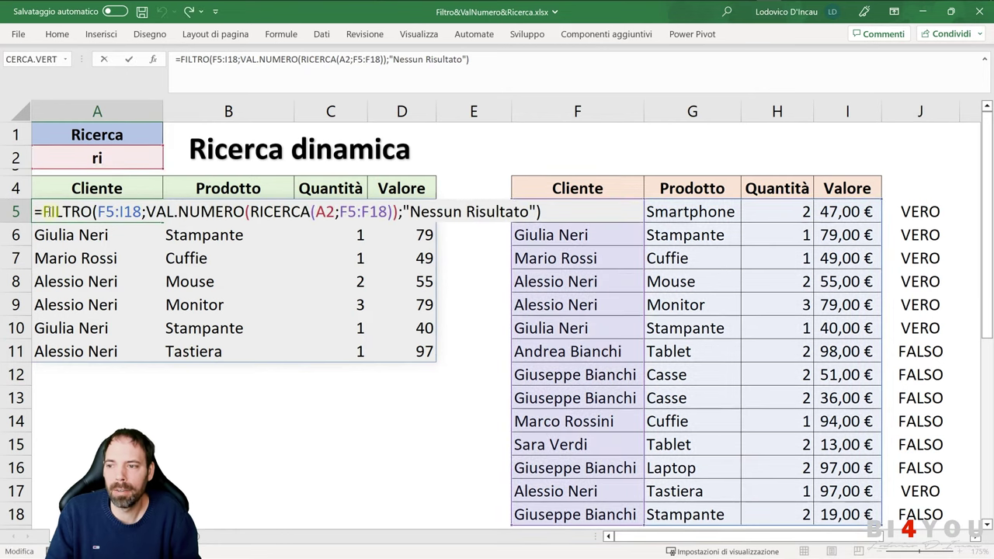
{"action": "left_click", "coordinate": [95, 211]}
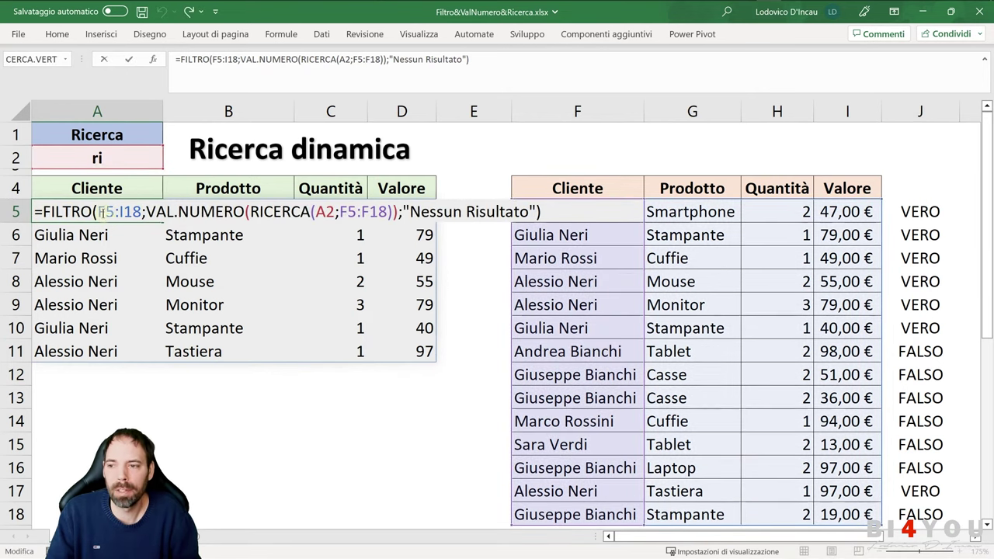
{"action": "left_click_drag", "start_coordinate": [97, 211], "coordinate": [141, 211]}
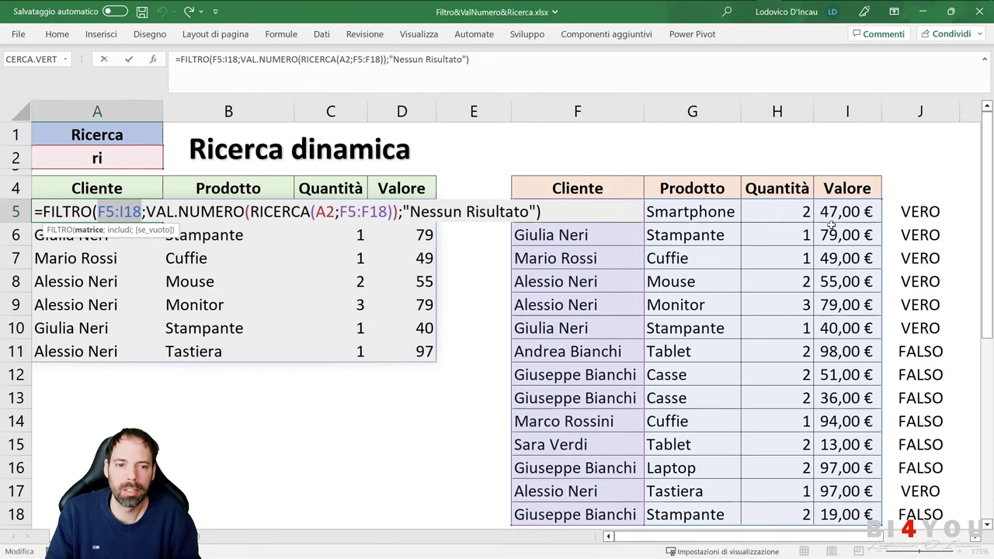
{"action": "left_click_drag", "start_coordinate": [880, 199], "coordinate": [811, 200]}
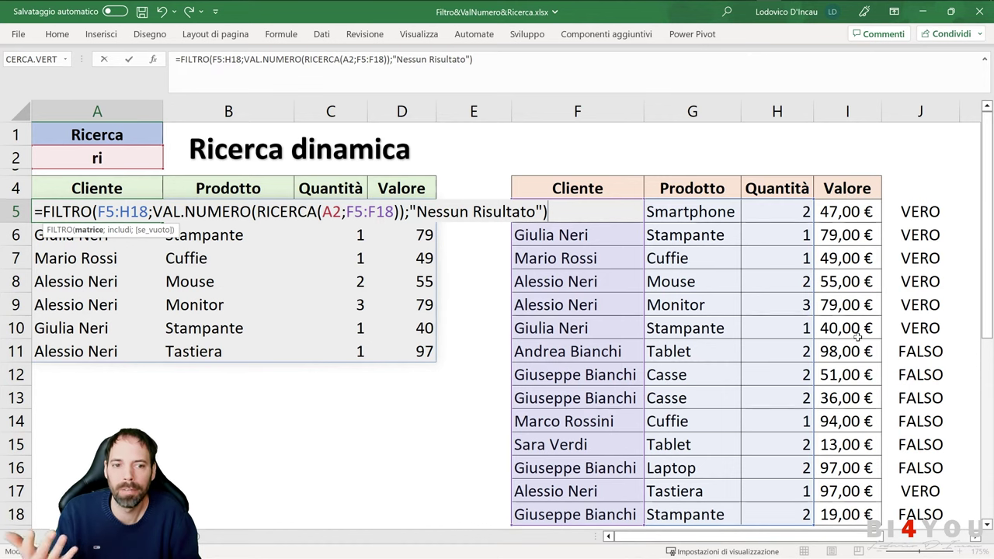
{"action": "left_click_drag", "start_coordinate": [846, 199], "coordinate": [850, 204]}
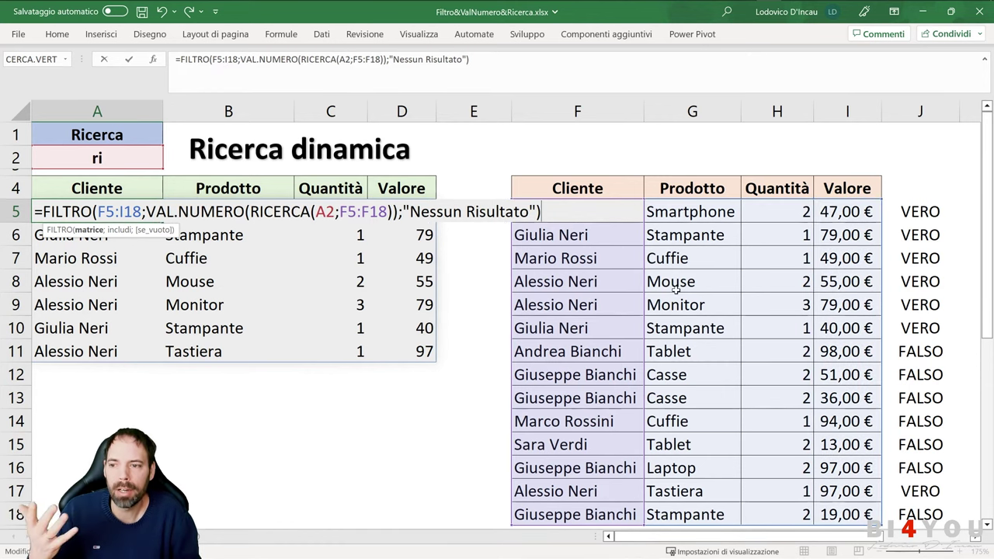
{"action": "left_click", "coordinate": [146, 211]}
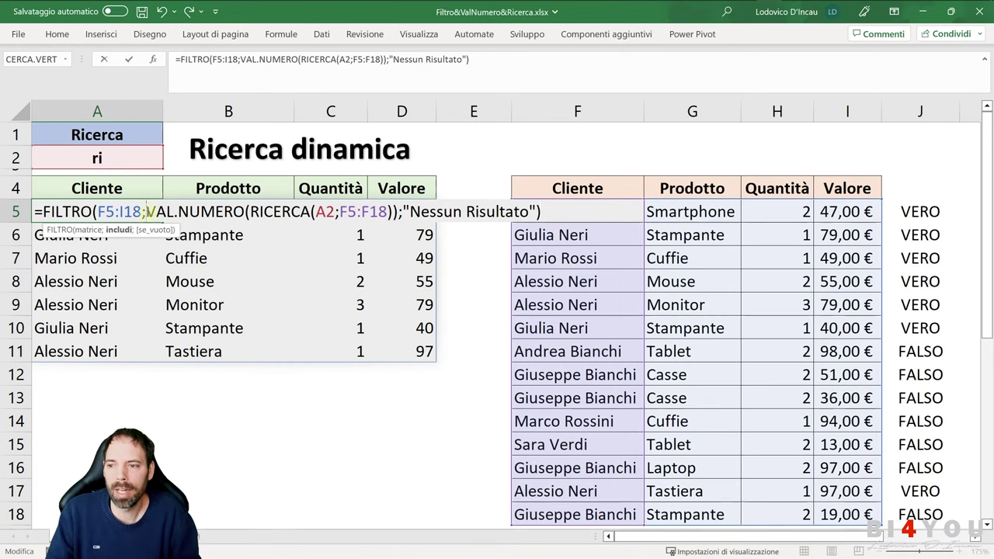
{"action": "left_click_drag", "start_coordinate": [98, 211], "coordinate": [398, 211]}
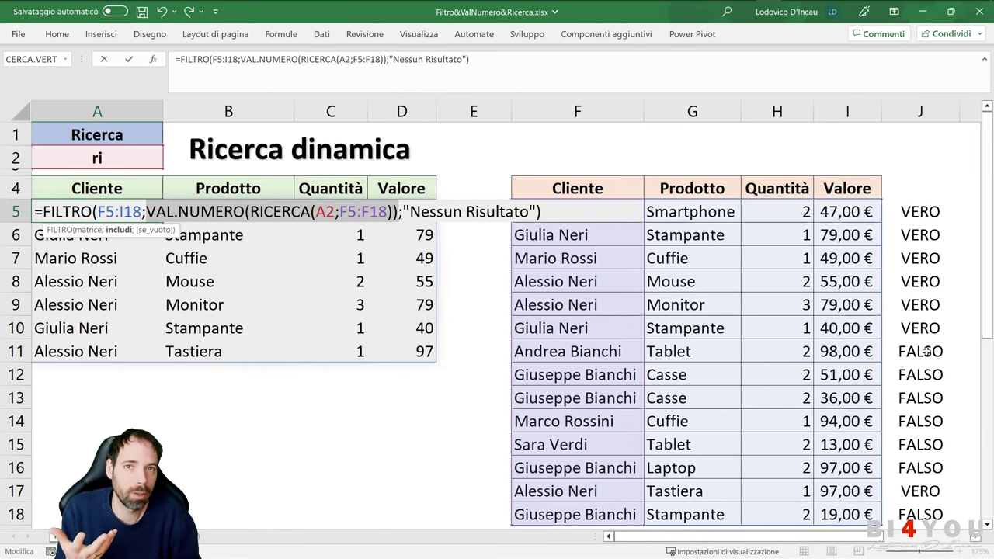
{"action": "left_click", "coordinate": [400, 212]}
{"action": "left_click_drag", "start_coordinate": [400, 214], "coordinate": [537, 212]}
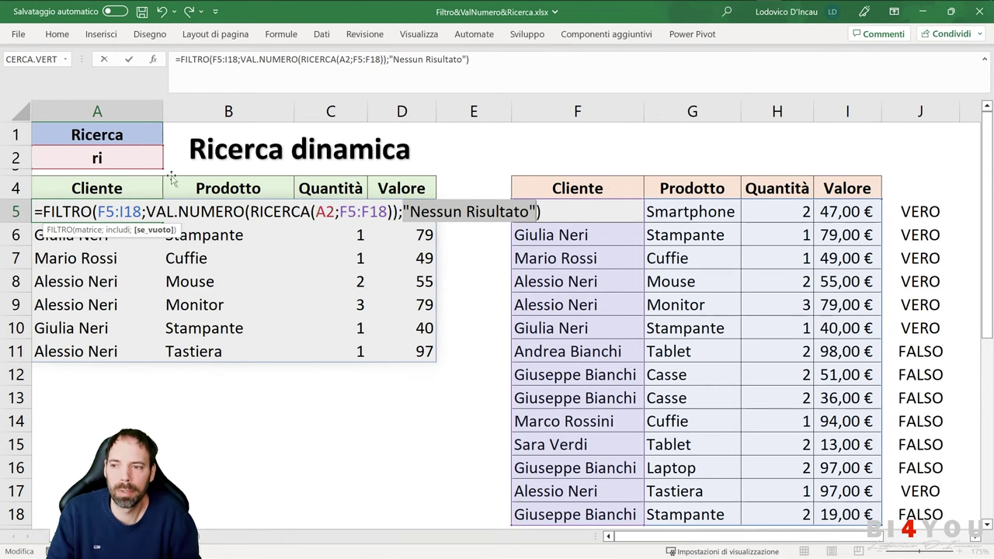
{"action": "key", "text": "Return"}
- Enter Testo as the search term in cell A2
{"action": "left_click", "coordinate": [101, 160]}
{"action": "type", "text": "Testo"}
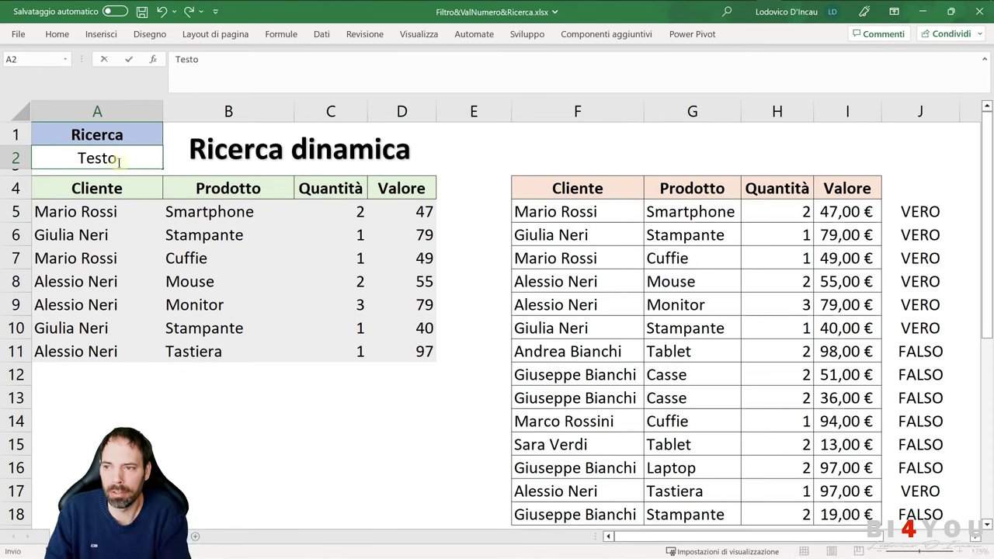
{"action": "key", "text": "Return"}
- Check the FALSO values in column J and Nessun Risultato in A5
{"action": "left_click_drag", "start_coordinate": [907, 211], "coordinate": [920, 444]}
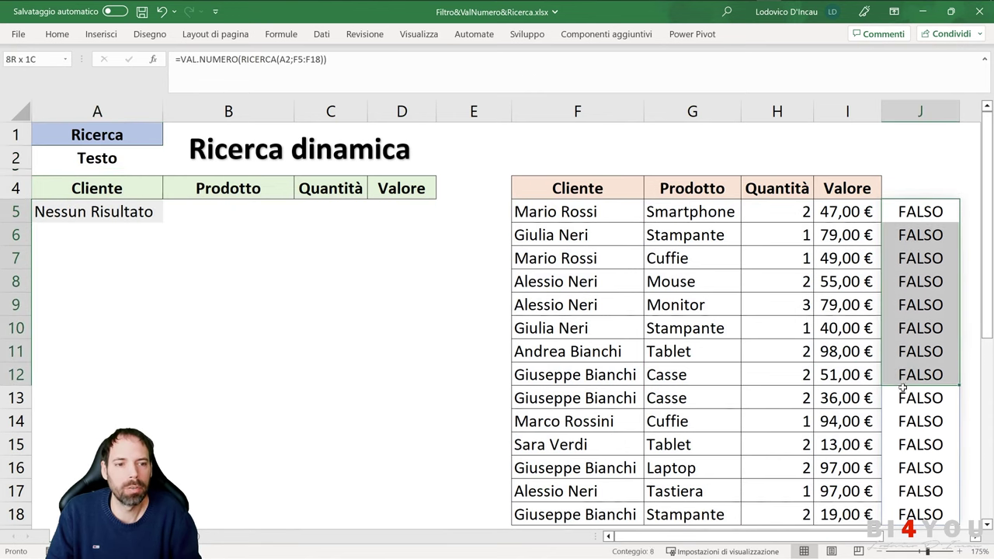
{"action": "left_click", "coordinate": [91, 205]}
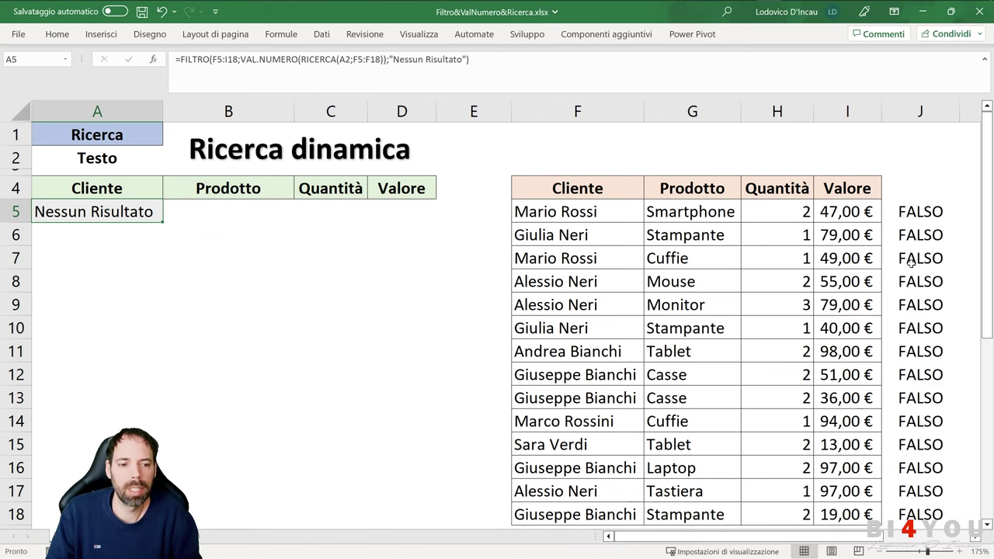
{"action": "left_click", "coordinate": [101, 156]}
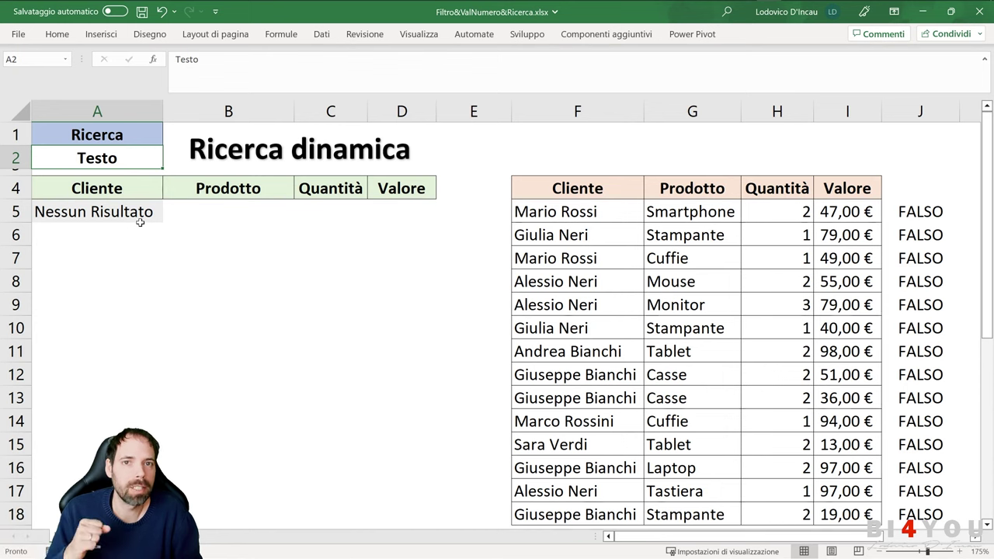